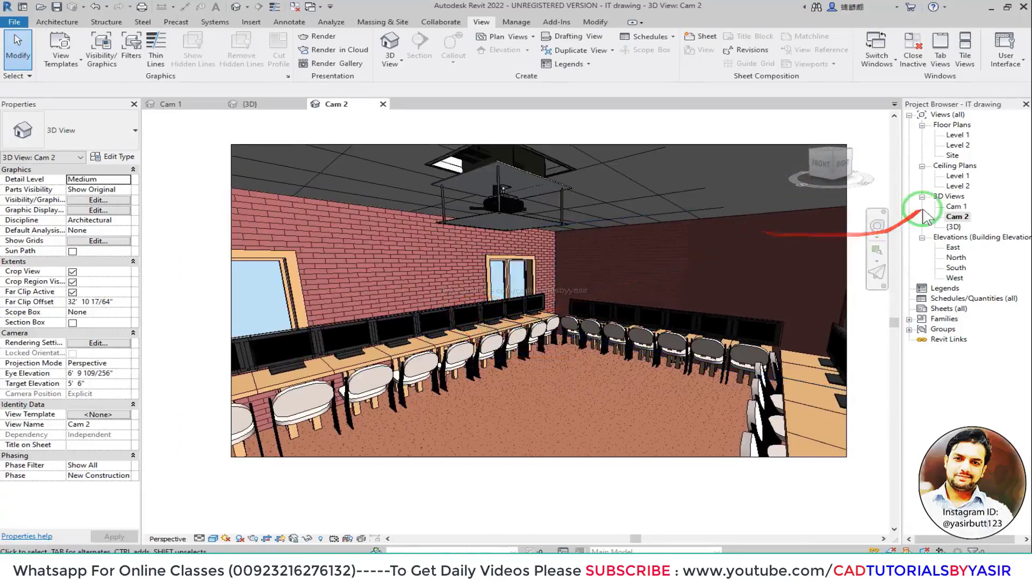
- Open the {3D} view and delete the short exterior wall beside the office desk to expose the room's interior
click(954, 227)
double_click(955, 227)
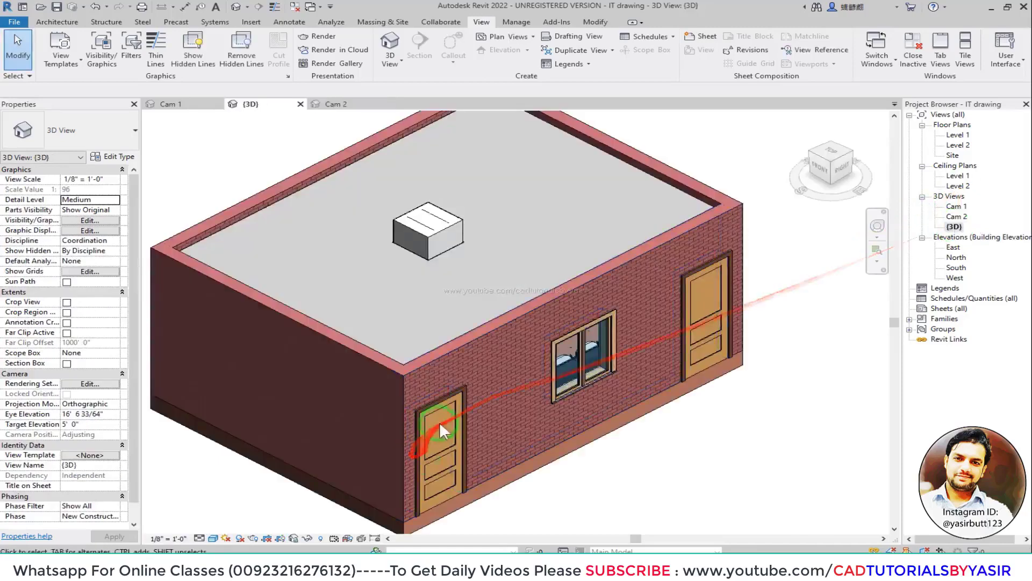
scroll(431, 430, up, 3)
middle_drag(476, 441, 529, 457)
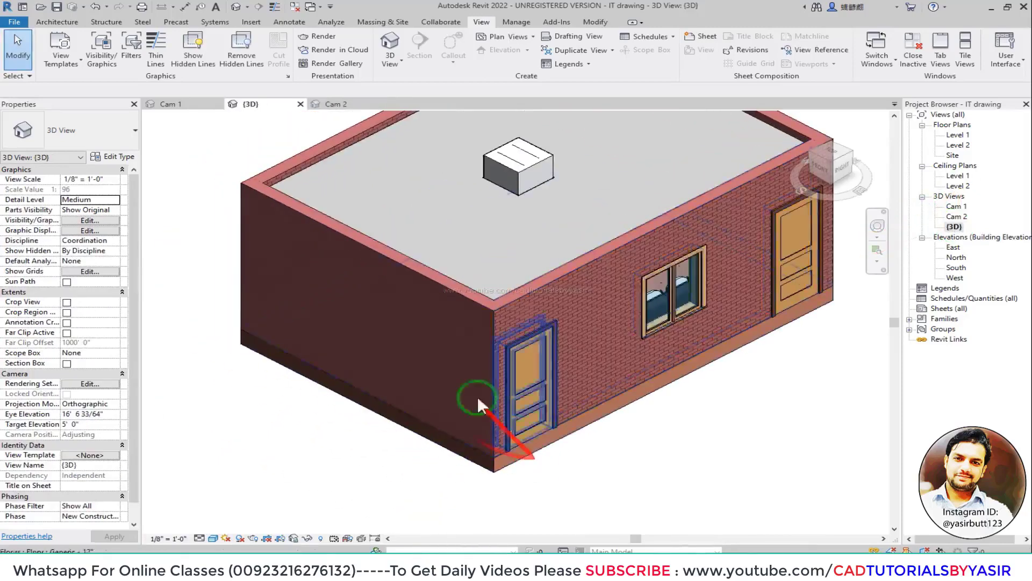
click(433, 273)
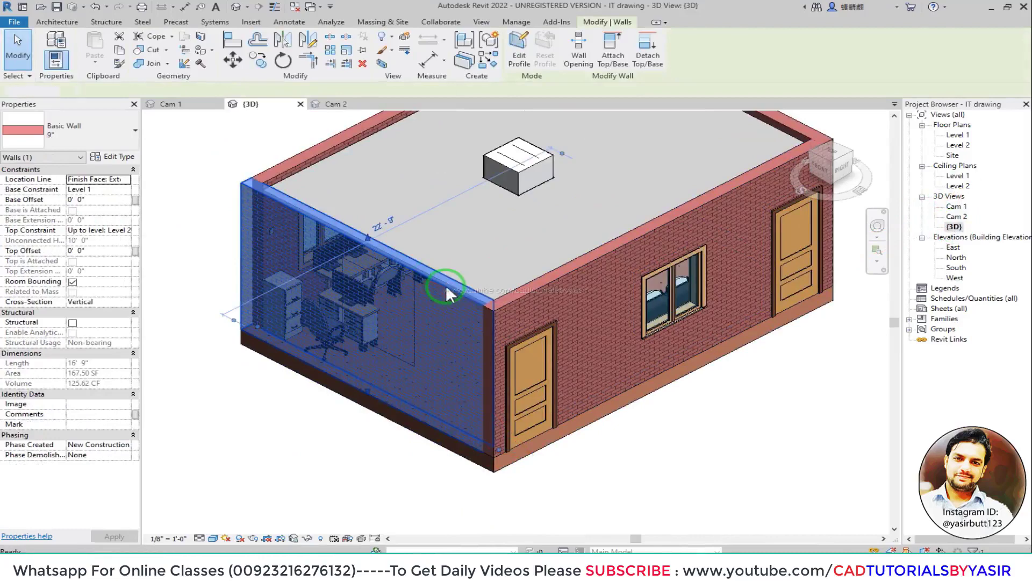
key(Delete)
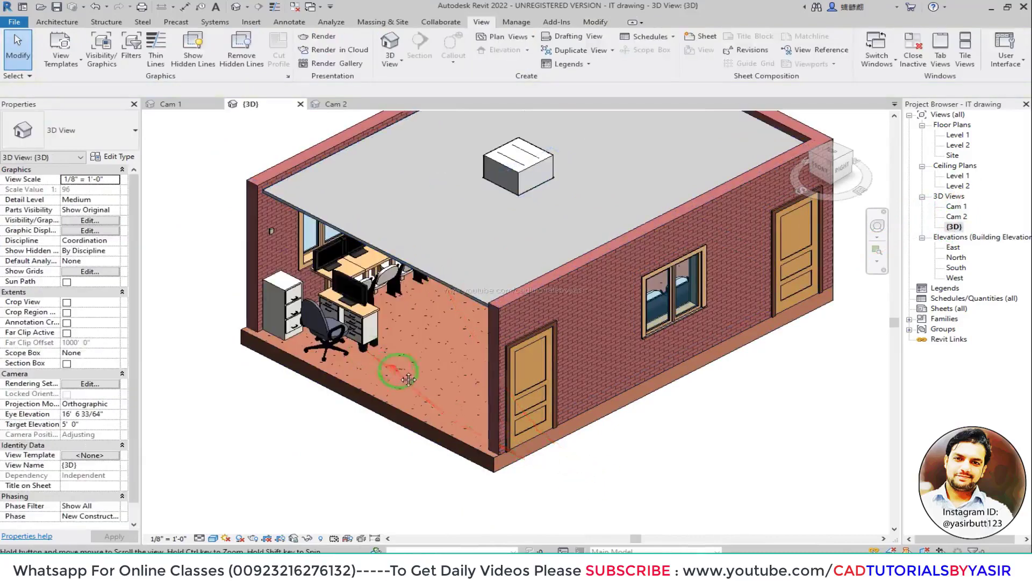
middle_drag(395, 370, 433, 386)
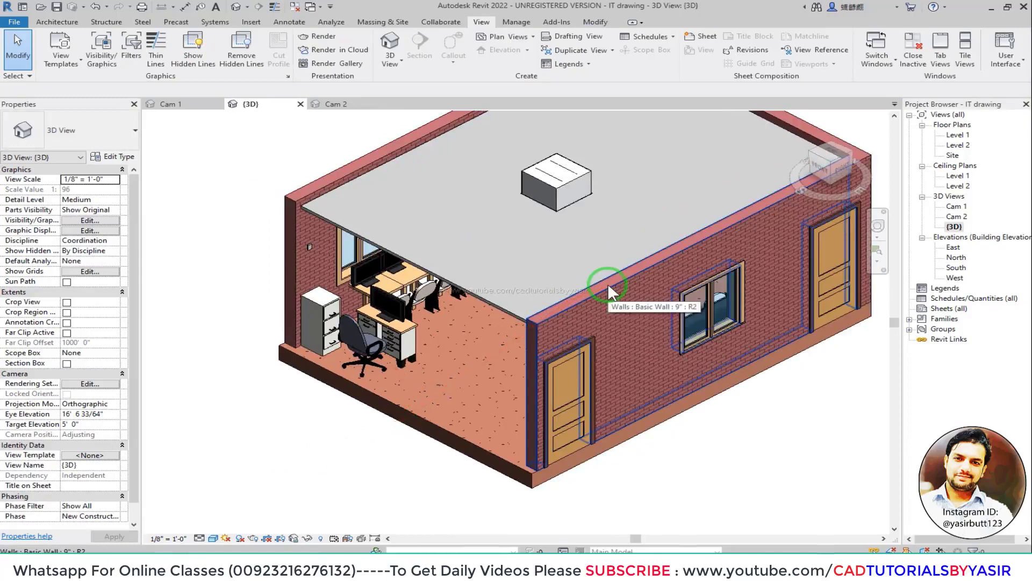
- In the Level 1 floor plan, place a camera outside the open end of the room, aimed straight through to the opposite wall
double_click(958, 135)
scroll(591, 274, up, 3)
middle_drag(592, 275, 455, 332)
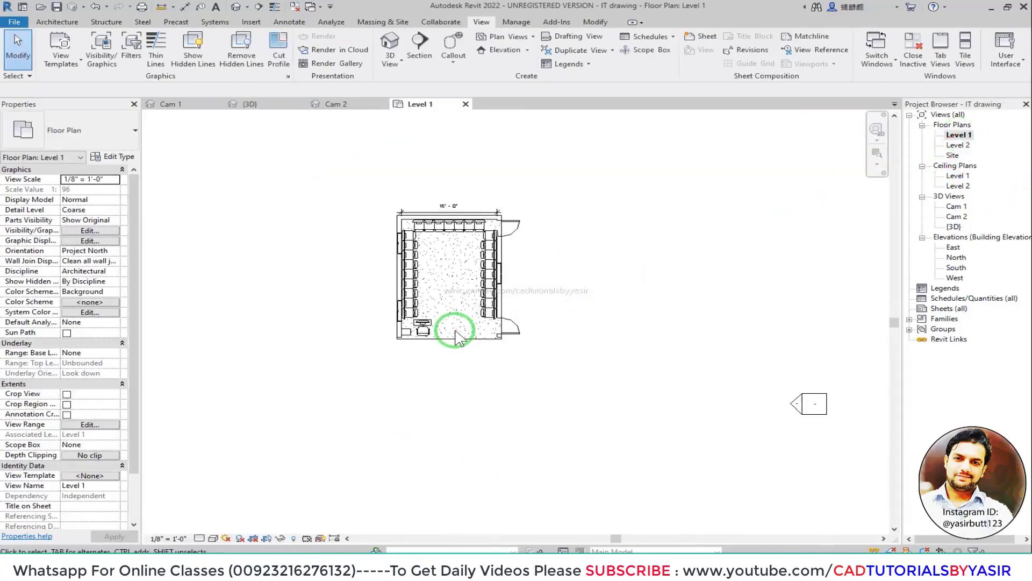
scroll(457, 355, up, 2)
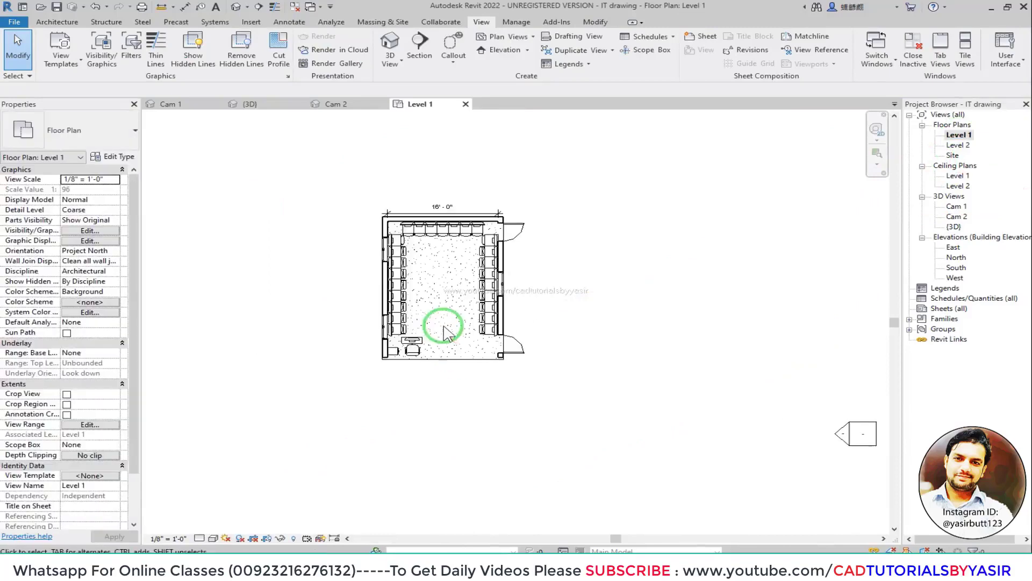
click(392, 60)
click(398, 101)
click(452, 404)
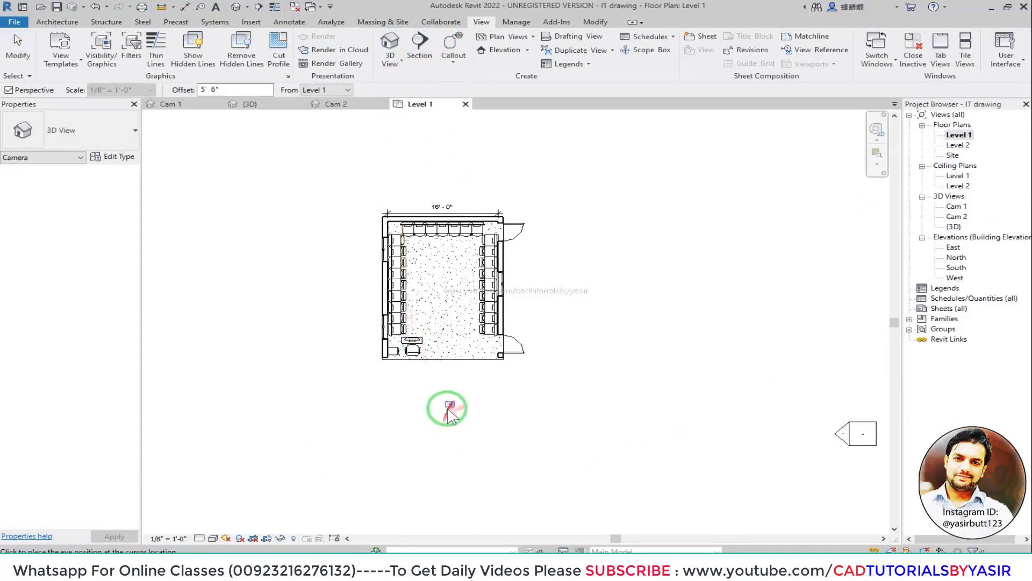
click(439, 414)
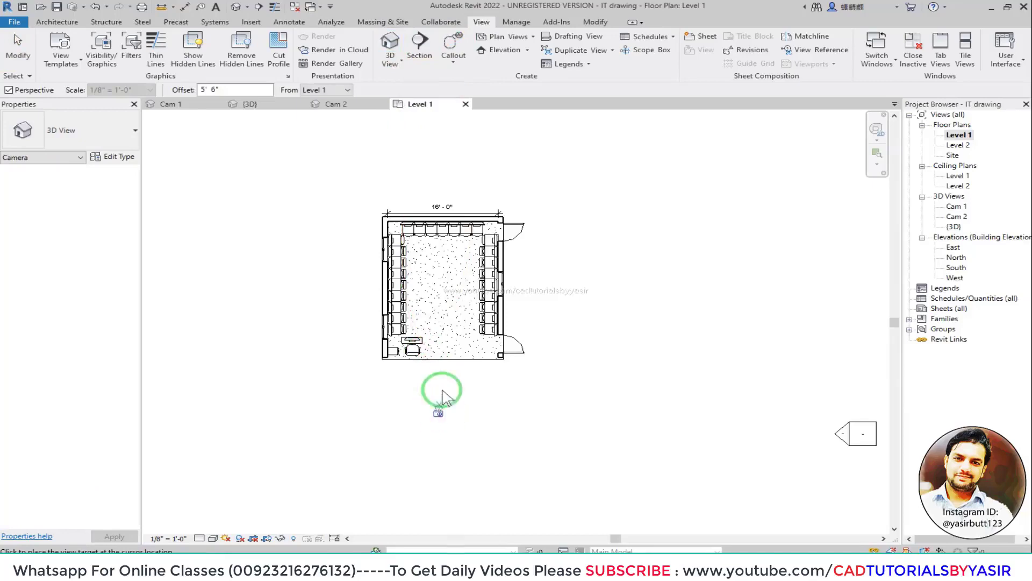
click(445, 189)
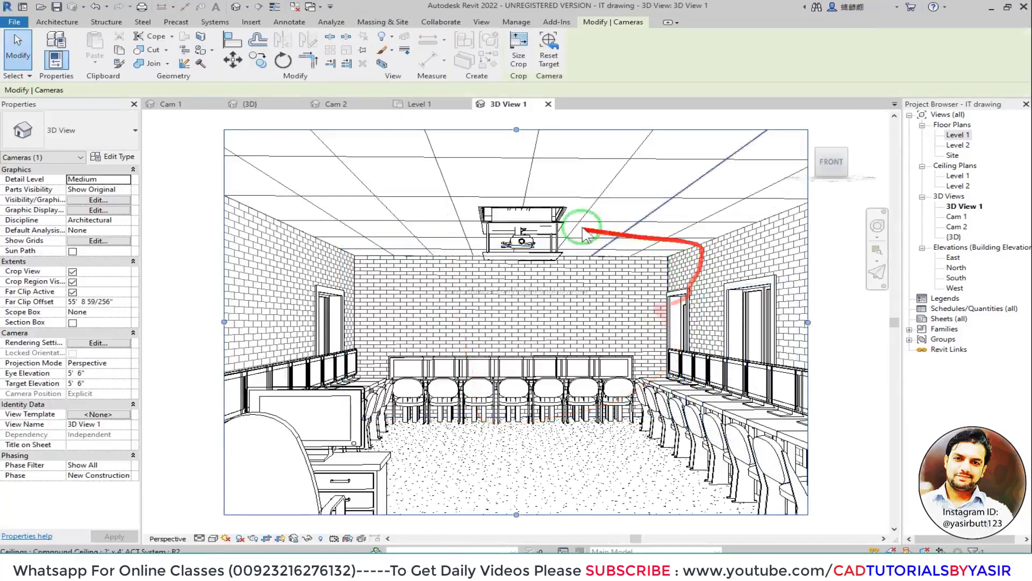
middle_drag(676, 291, 656, 290)
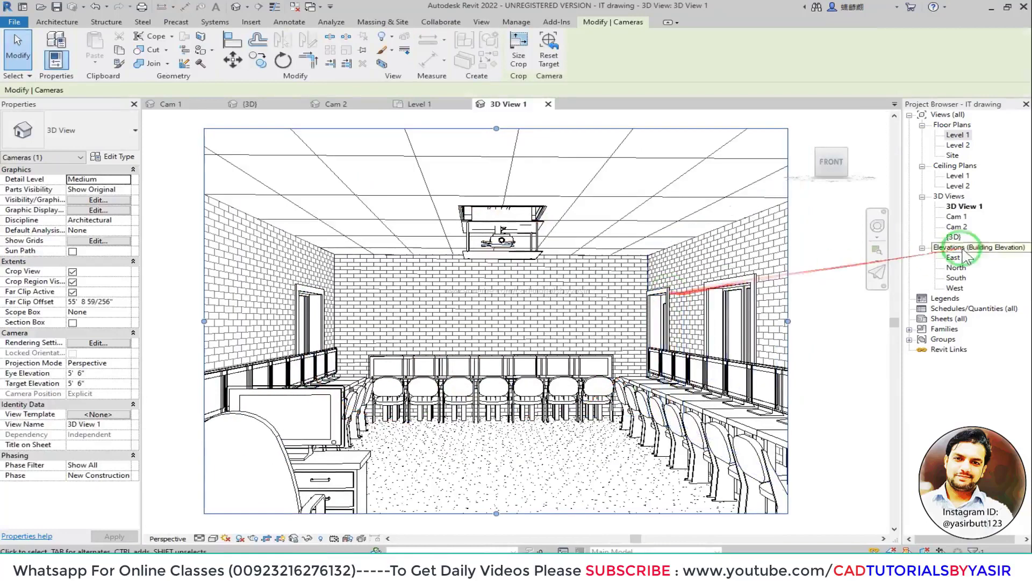
- Rename the new camera view as CAm 3
right_click(967, 207)
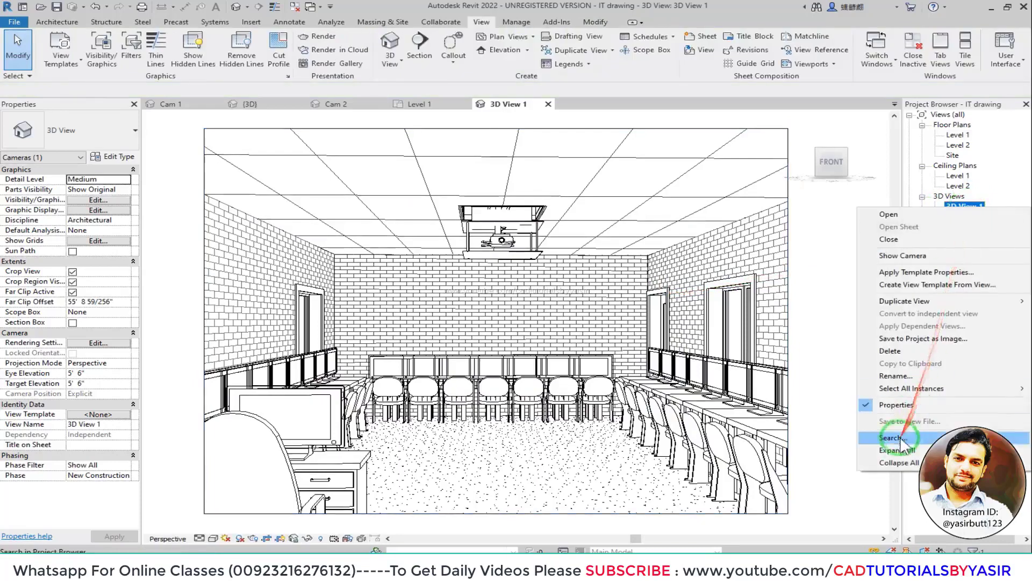
click(897, 375)
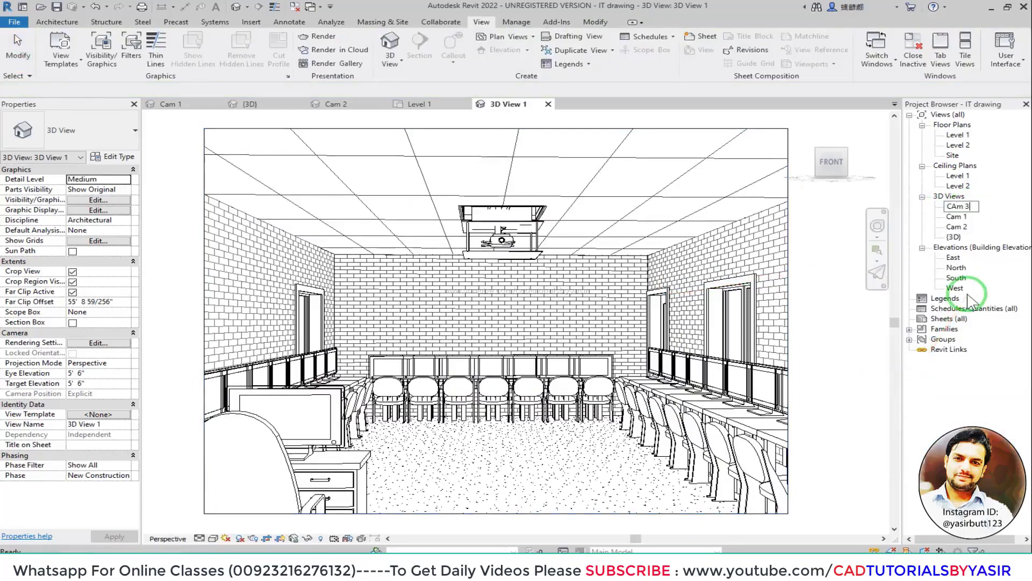
click(932, 400)
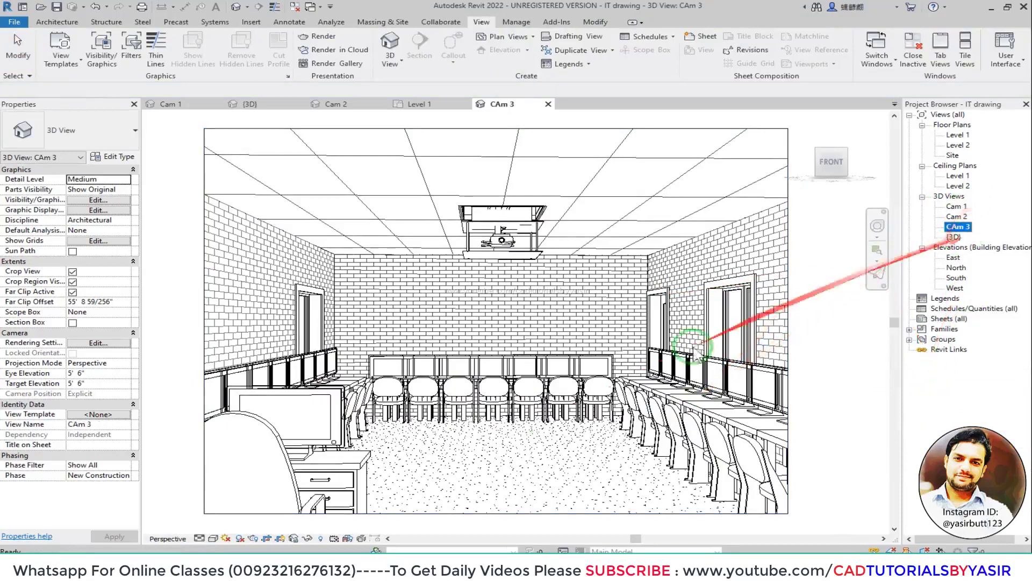
- Set the visual style of the CAm 3 view to Shaded
click(249, 505)
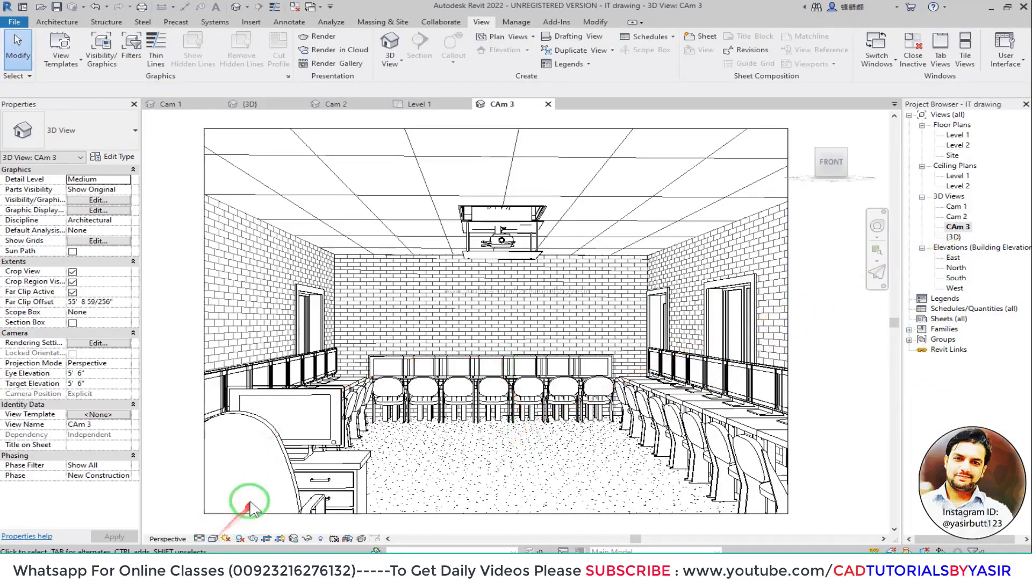
click(213, 539)
click(226, 495)
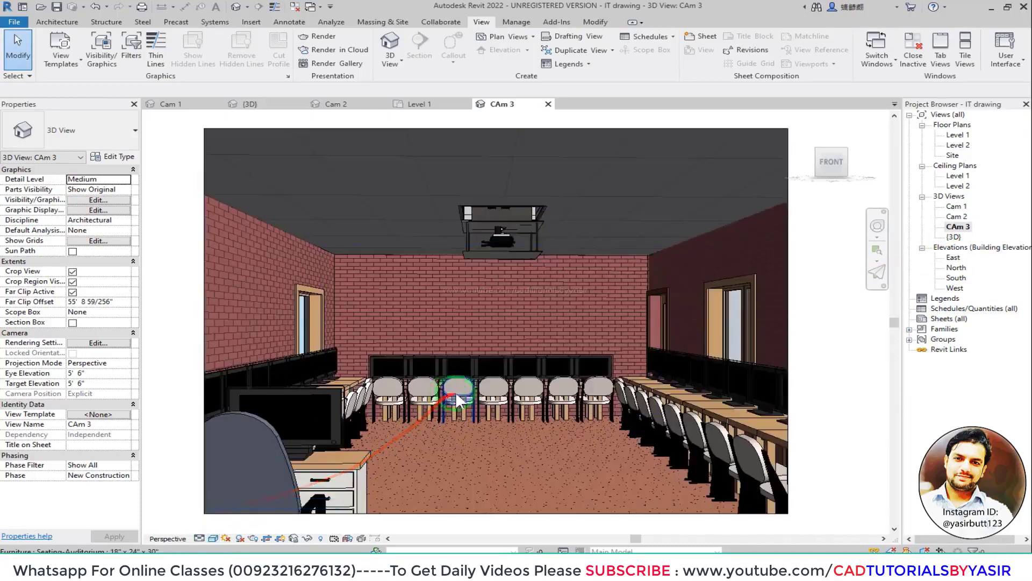
middle_drag(538, 368, 511, 365)
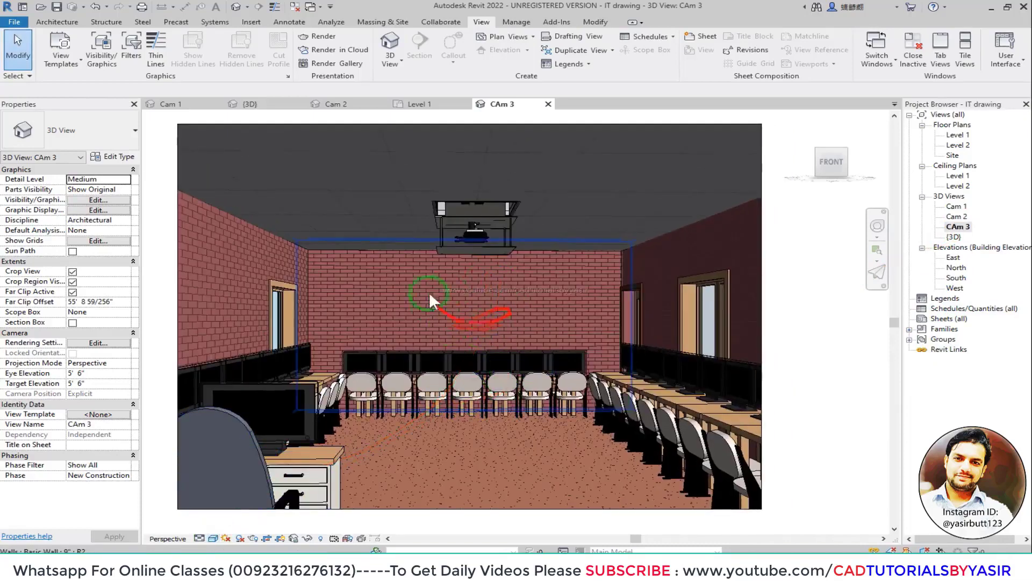
scroll(466, 319, down, 3)
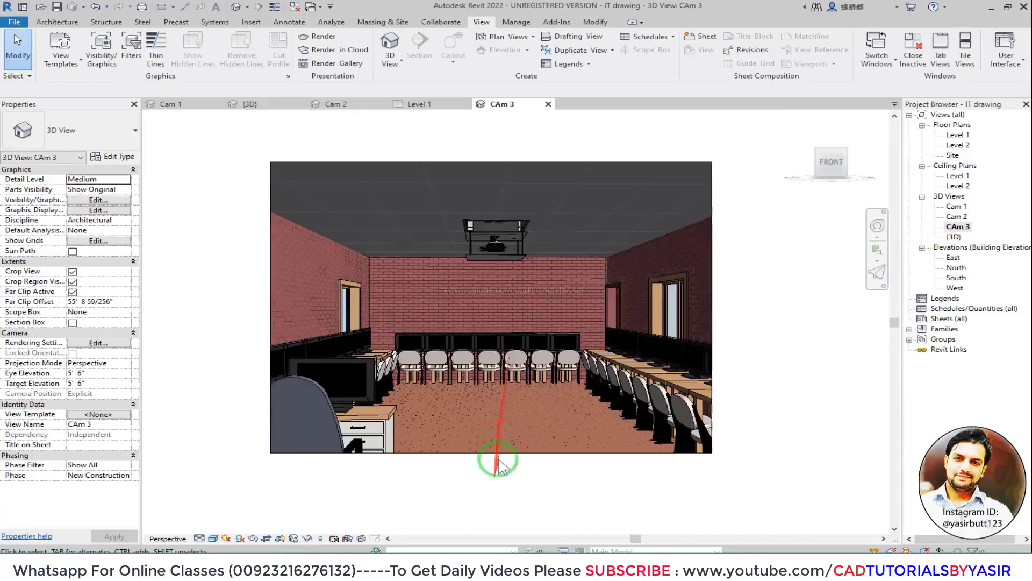
- Enlarge the camera view's crop region on all four sides to show more ceiling, side walls and floor
click(516, 161)
drag(489, 161, 491, 132)
drag(712, 292, 794, 292)
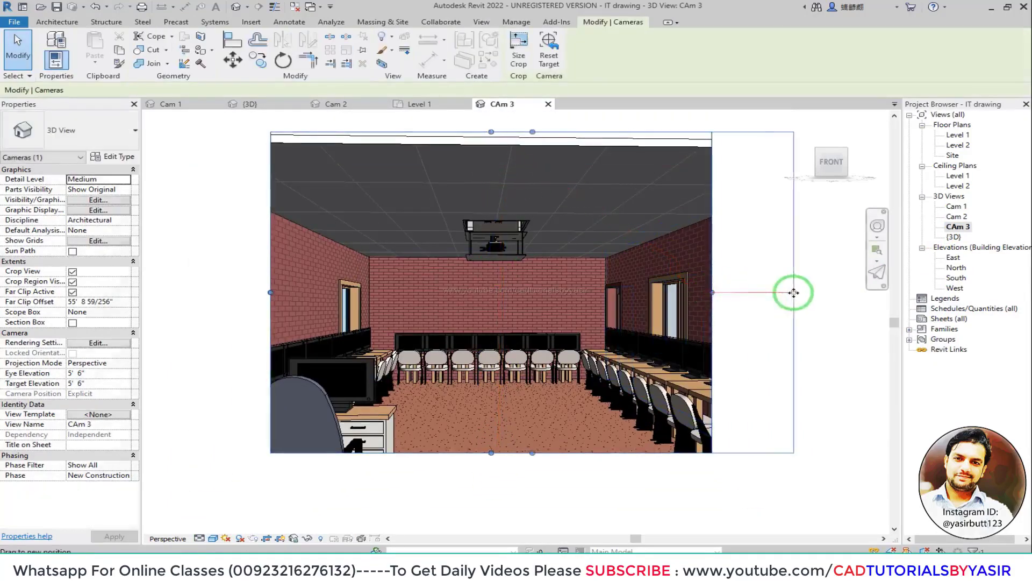
drag(270, 292, 219, 292)
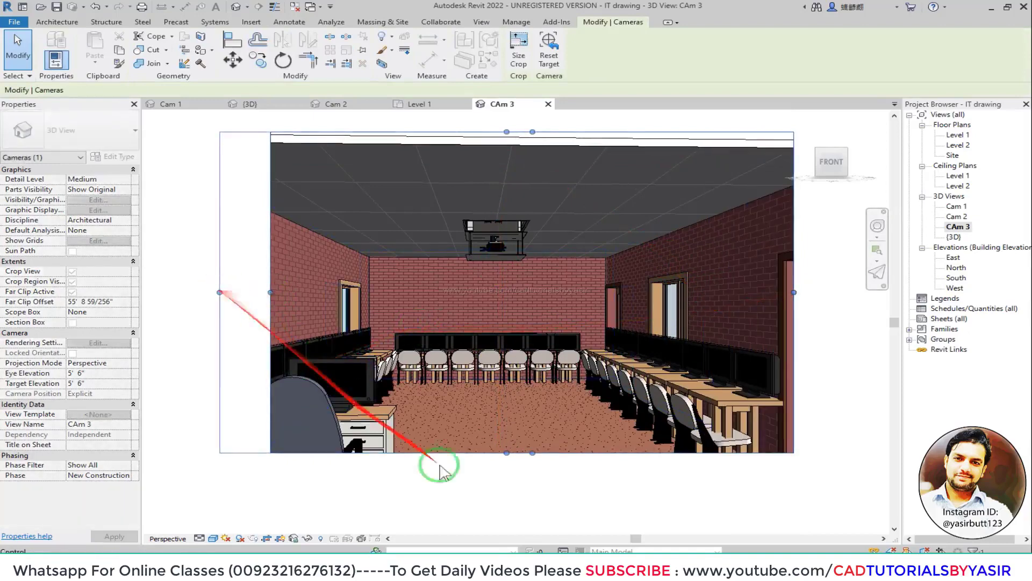
drag(506, 453, 506, 505)
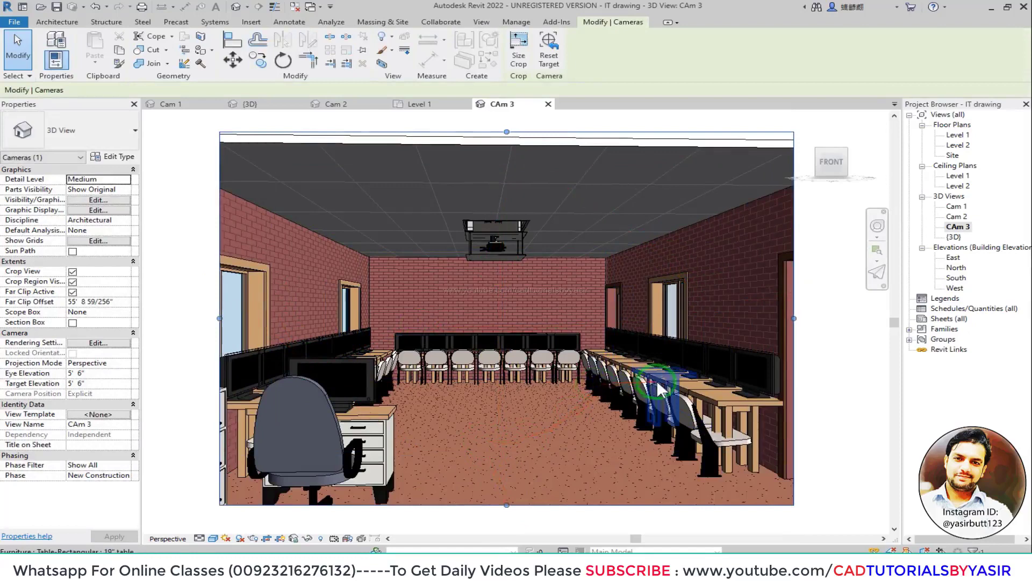
- Orbit the CAm 3 camera to look into the room from a slightly higher eye position
mouse_move(614, 376)
shift+middle_down()
mouse_move(502, 402)
mouse_move(670, 398)
mouse_move(609, 384)
shift+middle_up()
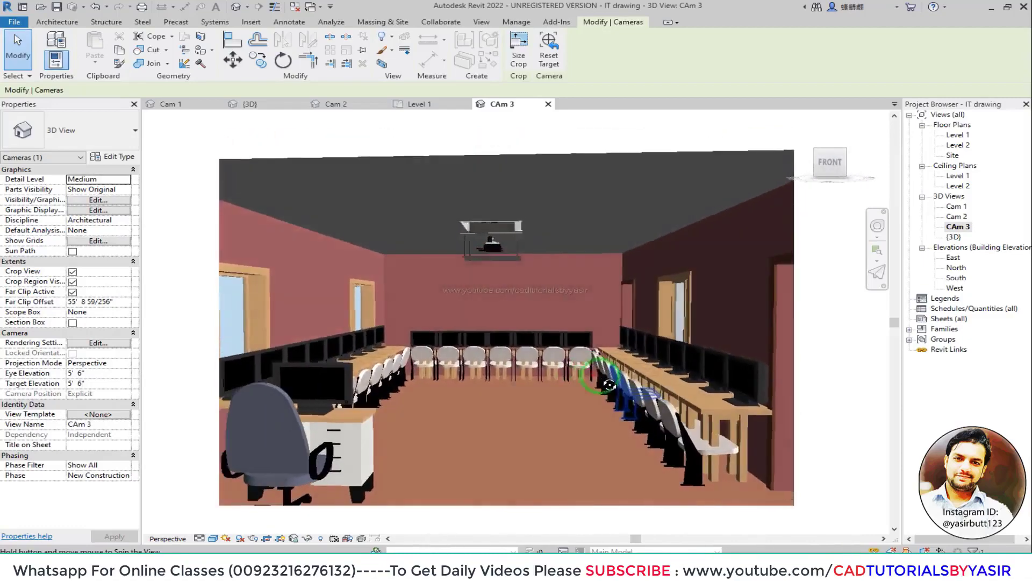
middle_drag(520, 237, 518, 273)
scroll(512, 269, up, 2)
middle_drag(555, 308, 533, 241)
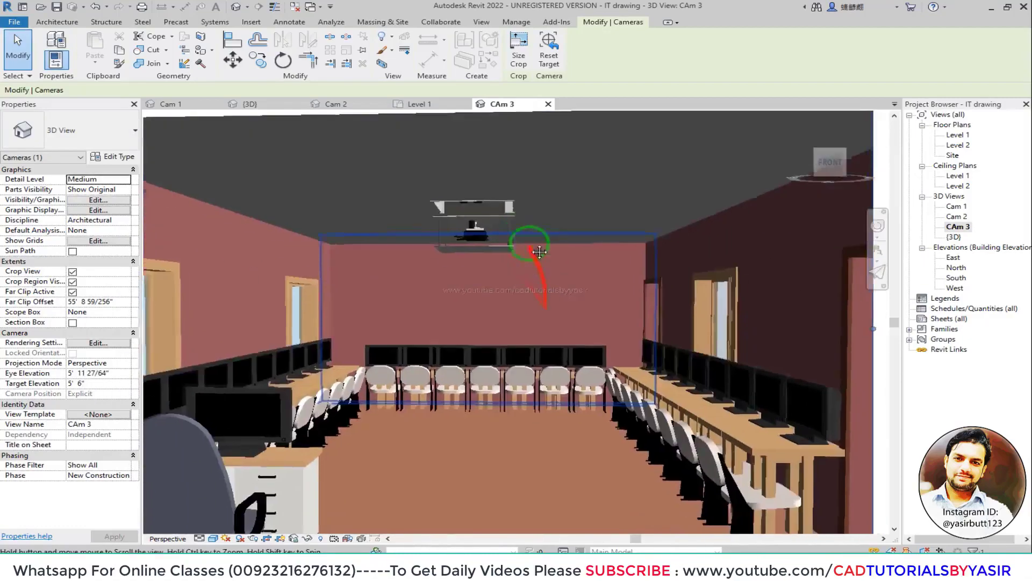
mouse_move(524, 280)
shift+middle_down()
mouse_move(533, 301)
mouse_move(526, 293)
shift+middle_up()
mouse_move(517, 339)
middle_down()
mouse_move(524, 329)
mouse_move(532, 358)
mouse_move(518, 354)
middle_up()
scroll(524, 330, down, 1)
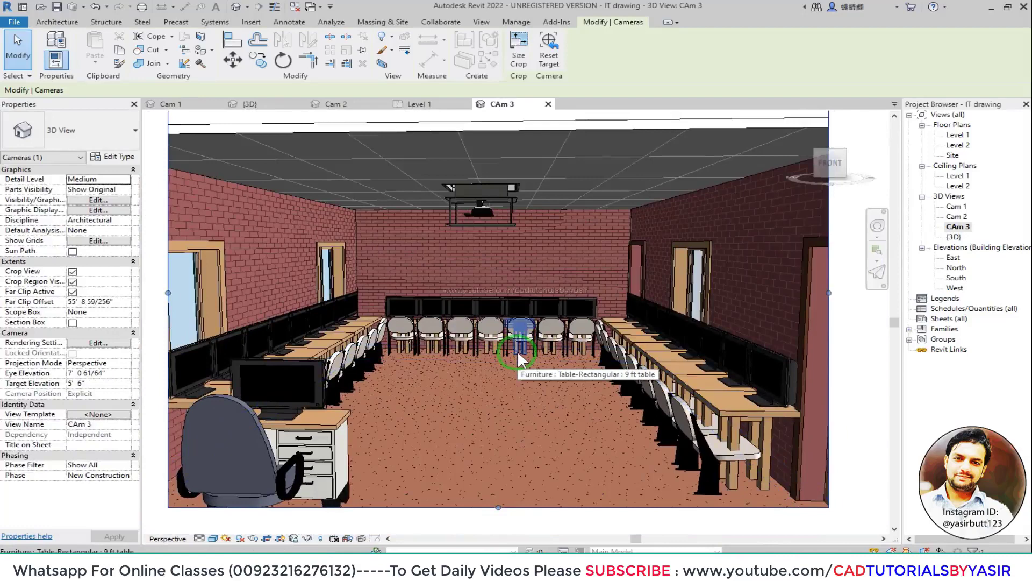
middle_drag(517, 351, 470, 370)
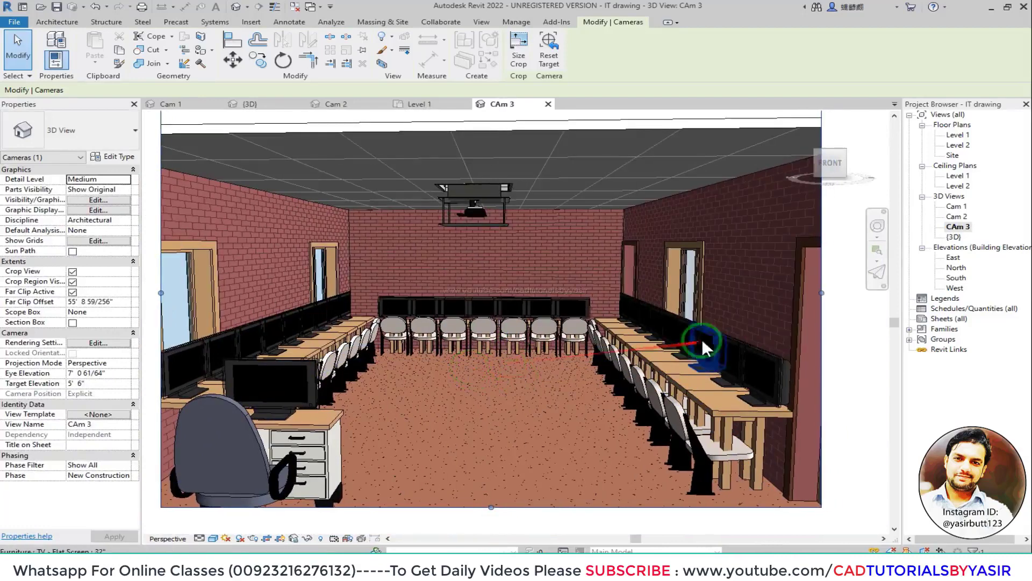
- Review the Cam 2 and Cam 1 views and return to CAm 3
double_click(954, 216)
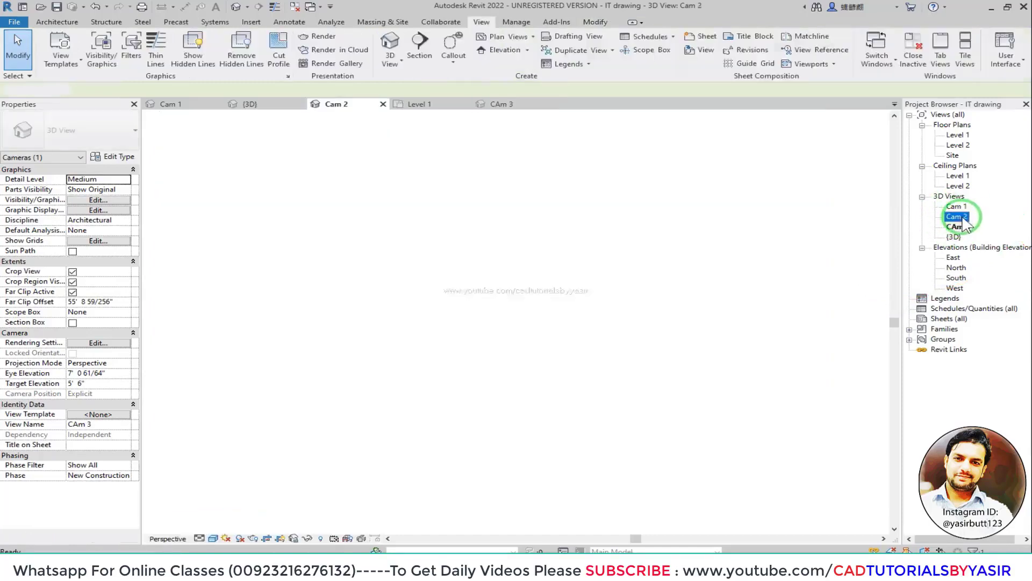
double_click(957, 206)
double_click(957, 226)
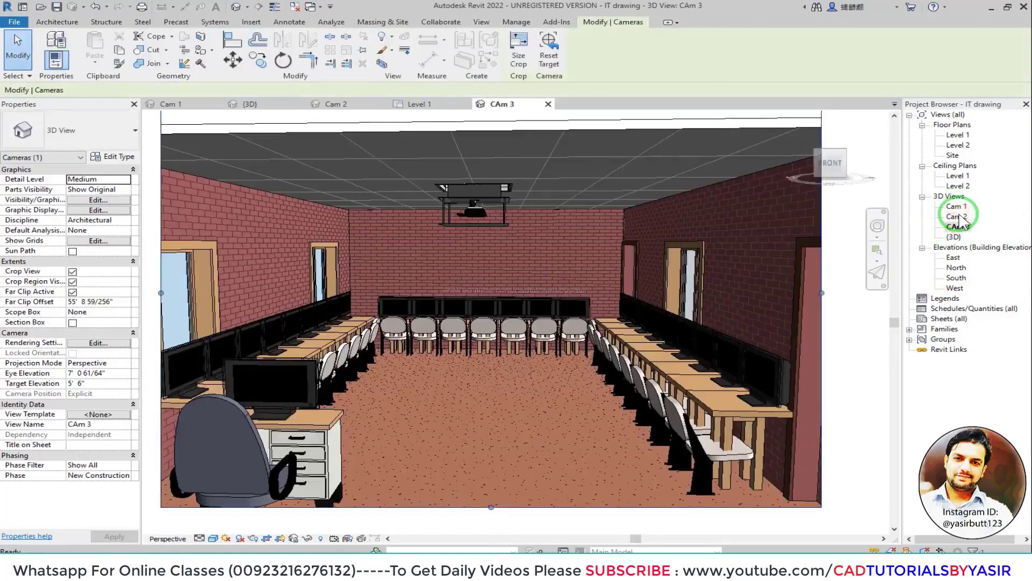
click(506, 385)
middle_drag(519, 377, 524, 368)
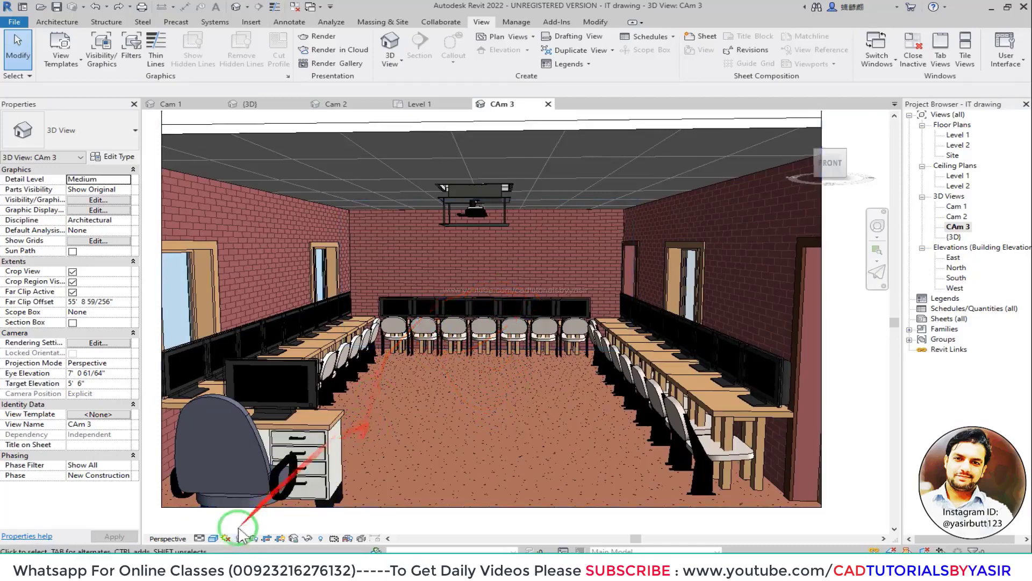
- Try the Realistic visual style on the CAm 3 view and switch it back to Shaded
click(214, 539)
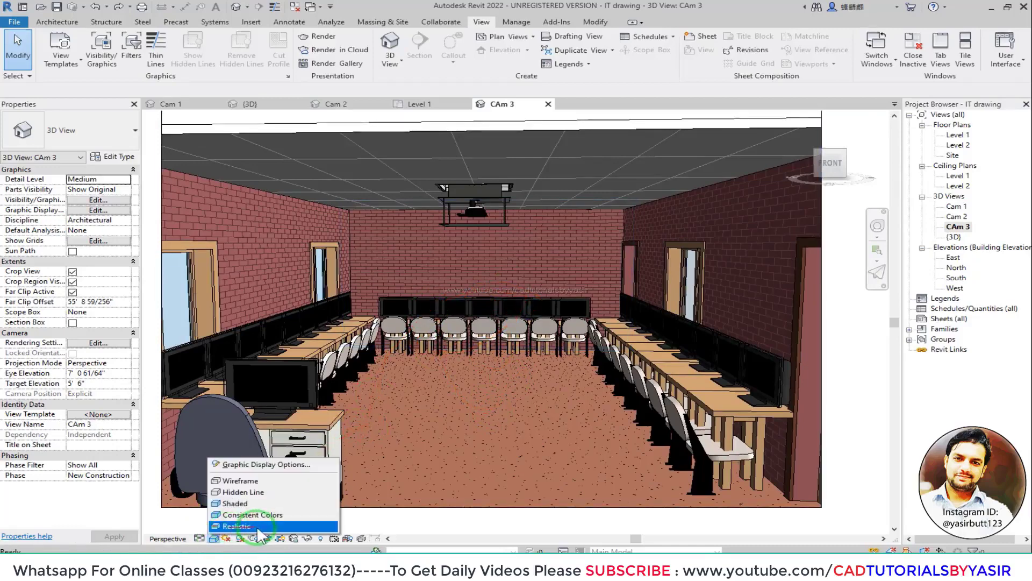
click(254, 526)
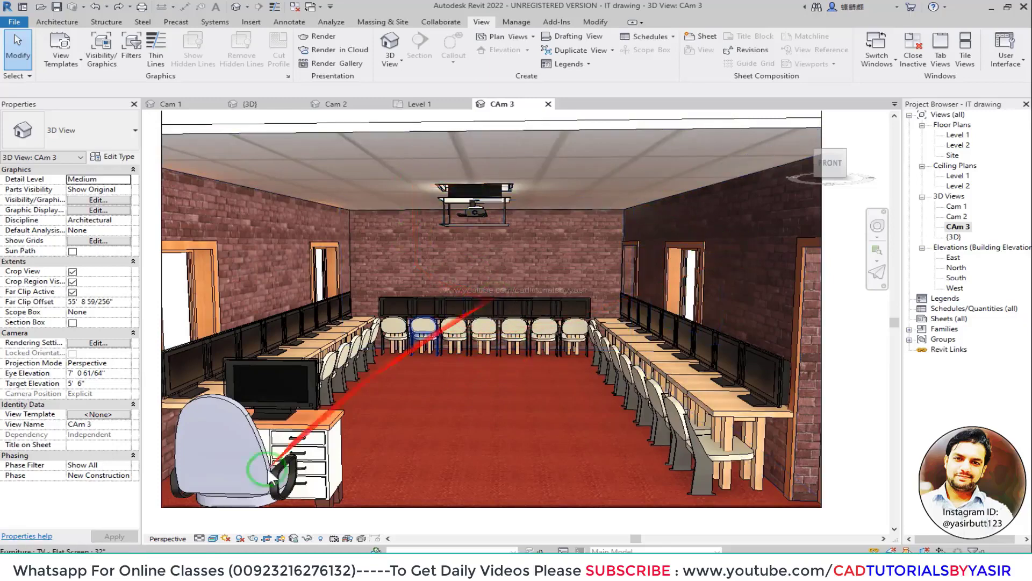
click(214, 538)
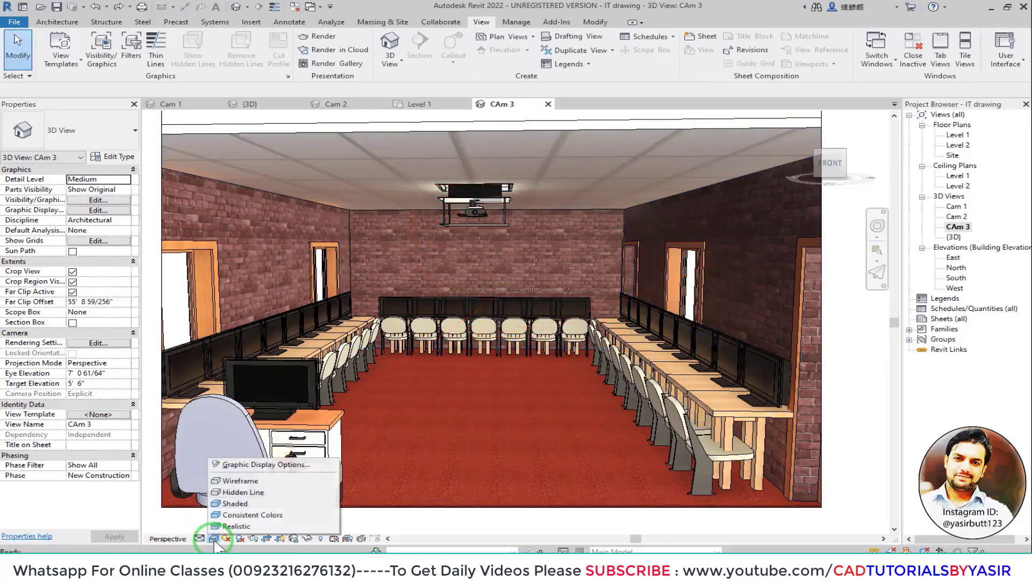
click(232, 505)
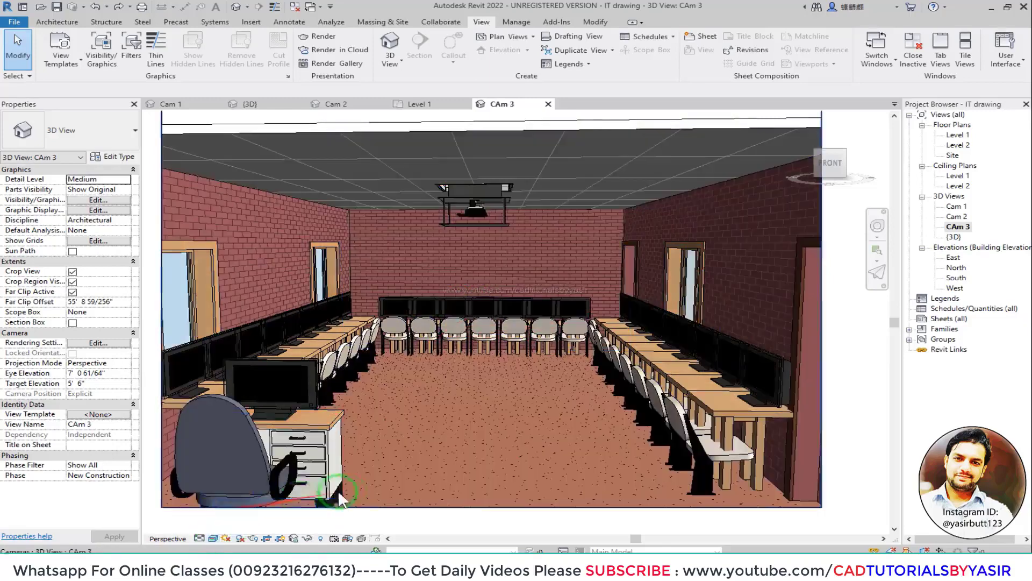
- Open the graphic display options for the CAm 3 view and apply a model transparency of 25
click(214, 539)
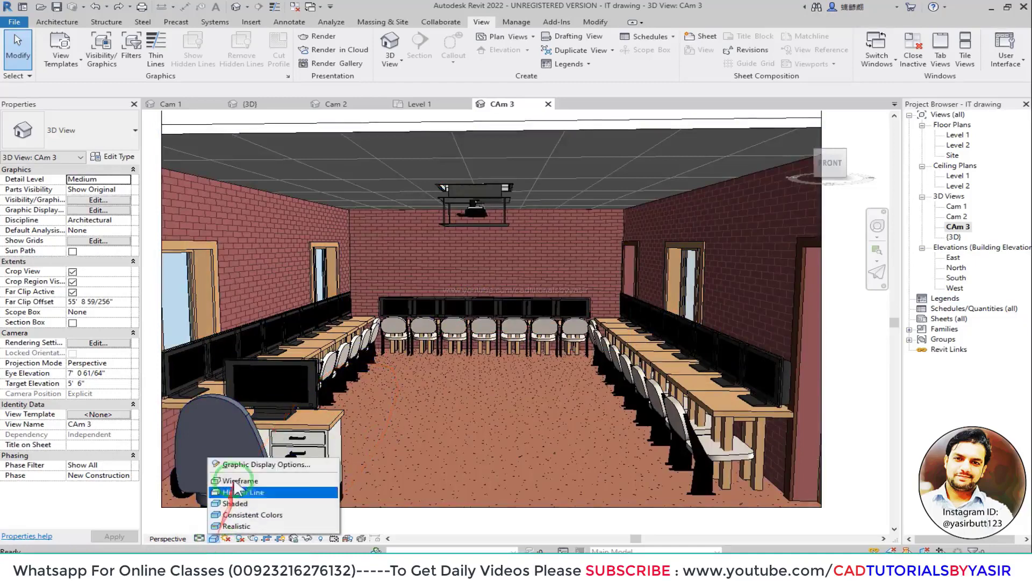
click(261, 466)
drag(427, 151, 753, 155)
click(728, 200)
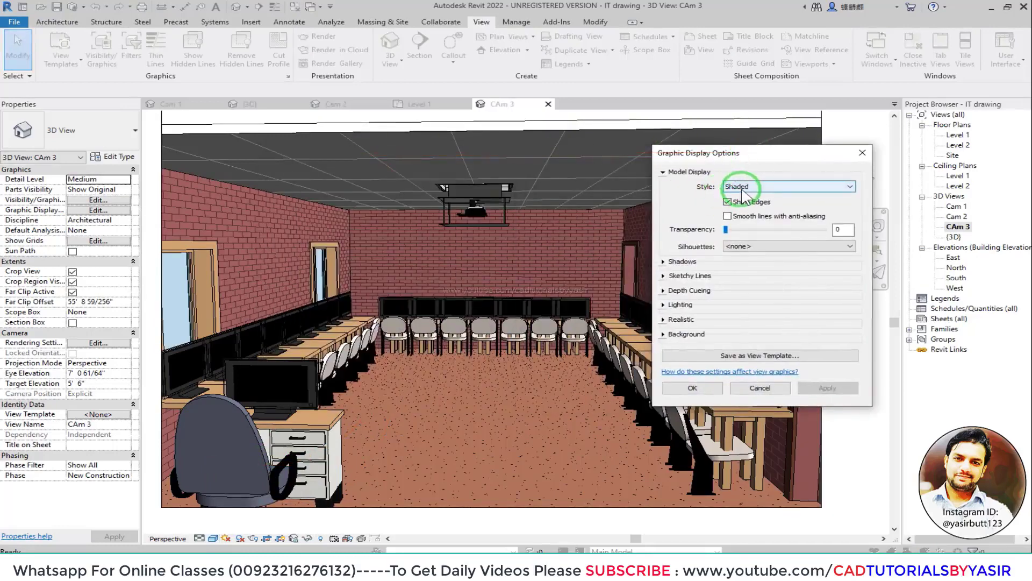
drag(729, 232, 751, 234)
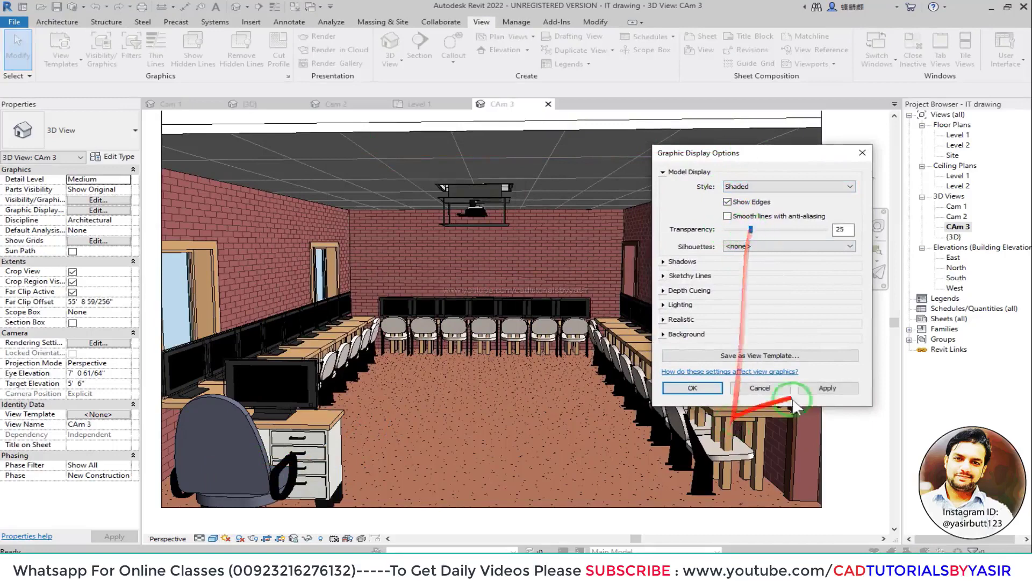
click(826, 388)
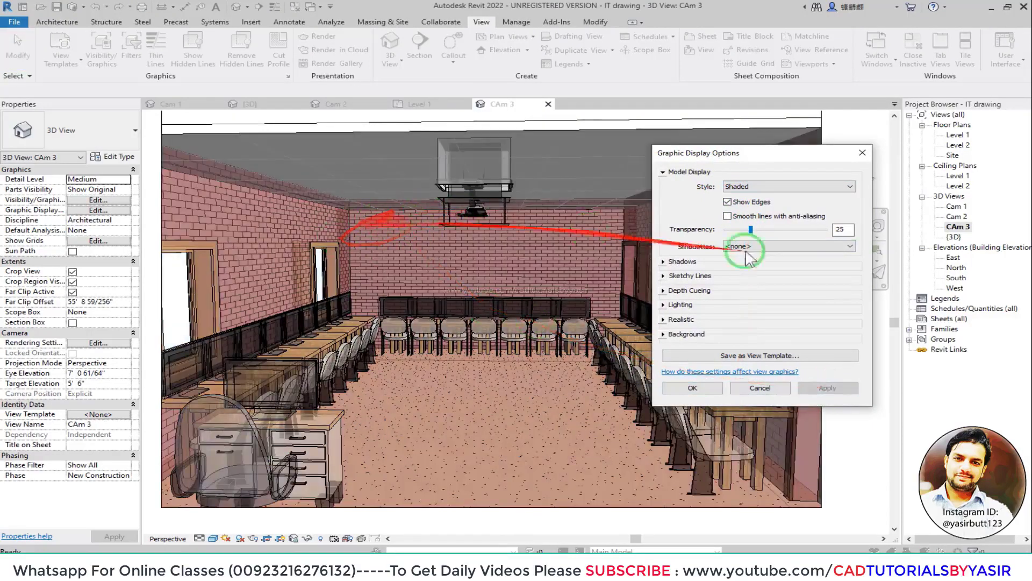
- Try a transparency of 48 on the CAm 3 view and set it back to 0
drag(756, 231, 772, 230)
click(829, 387)
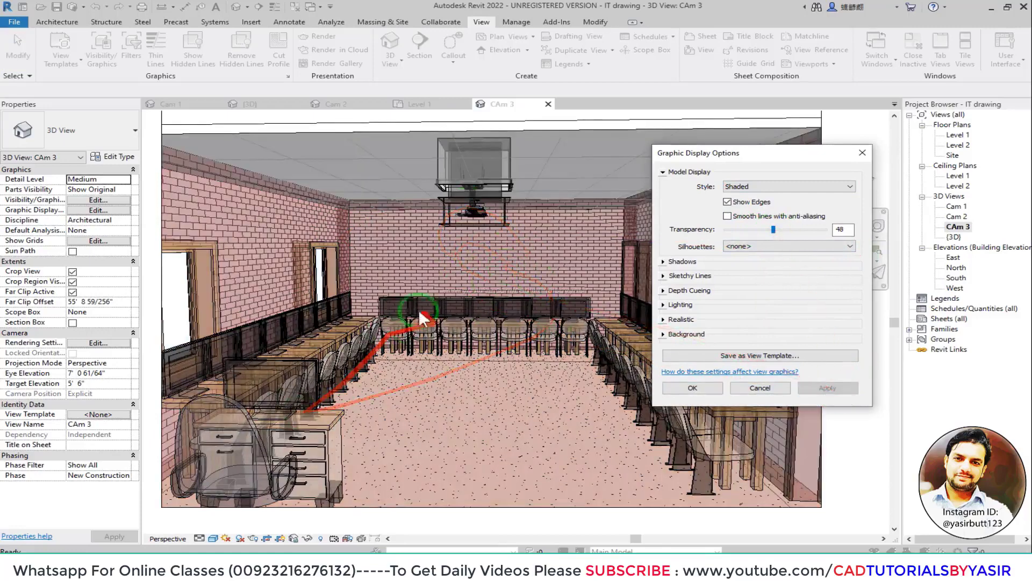
drag(773, 230, 727, 231)
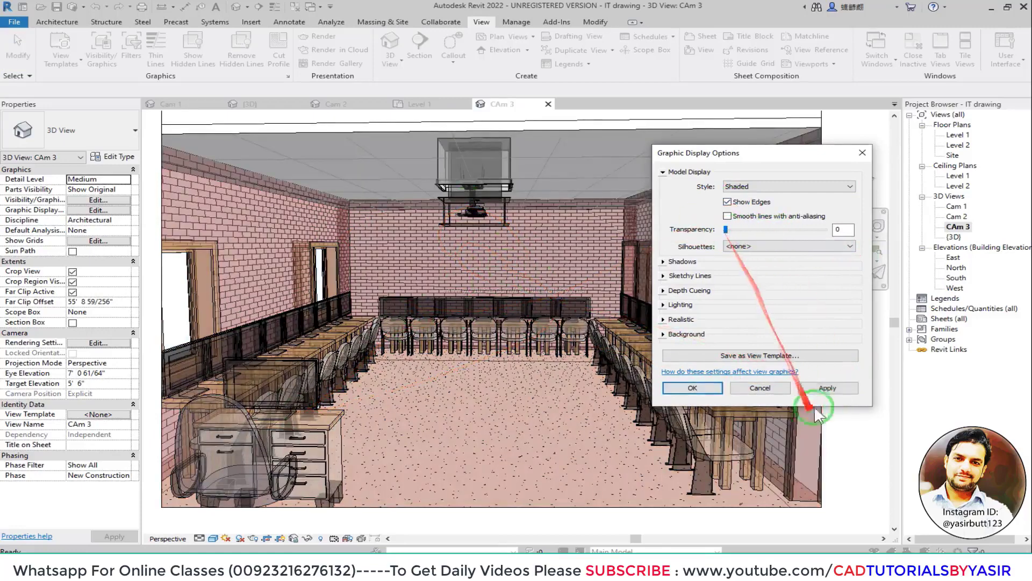
click(829, 387)
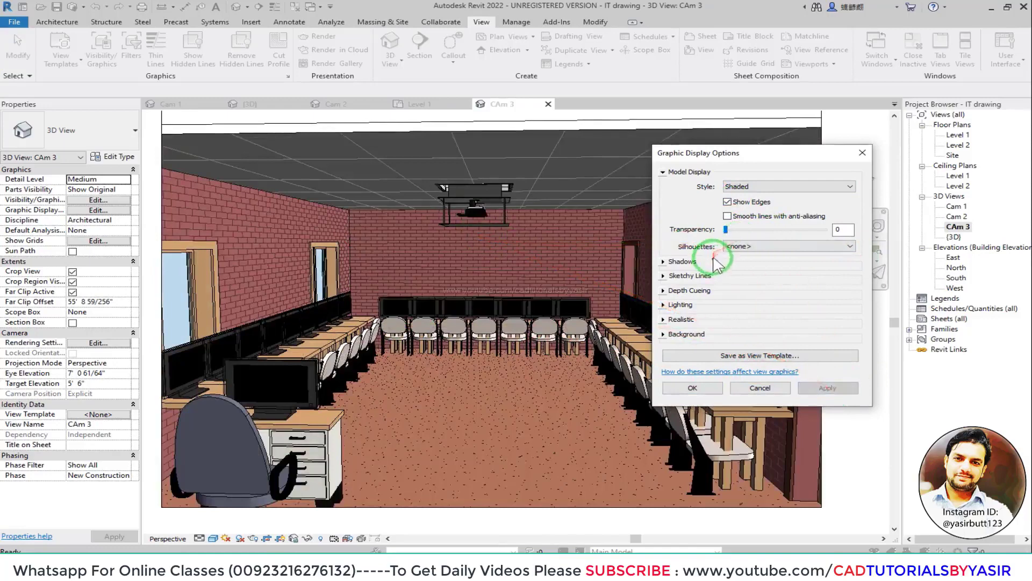
- Try cast shadows and ambient shadows on the CAm 3 view and switch both off
click(663, 261)
click(728, 269)
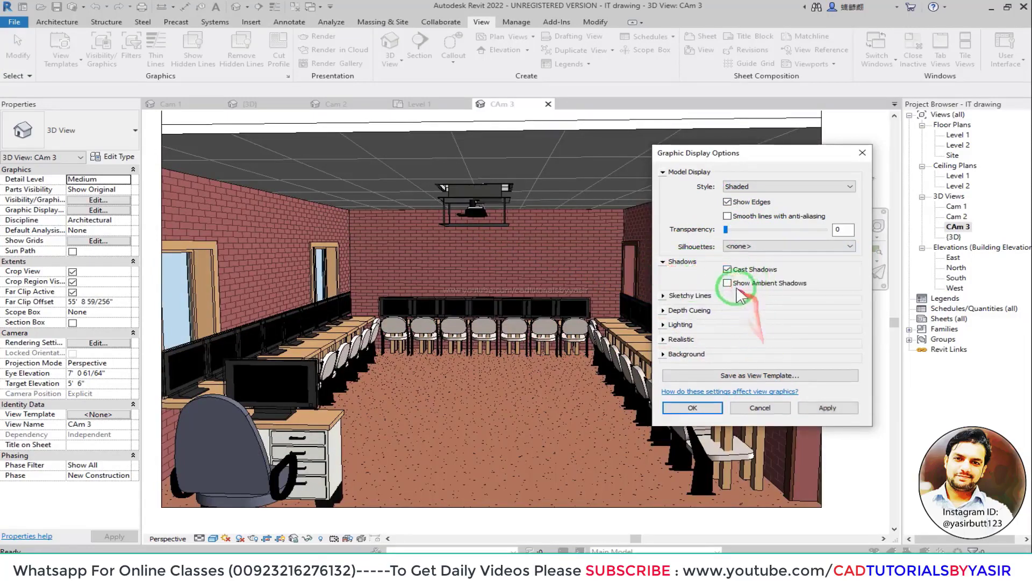
click(823, 408)
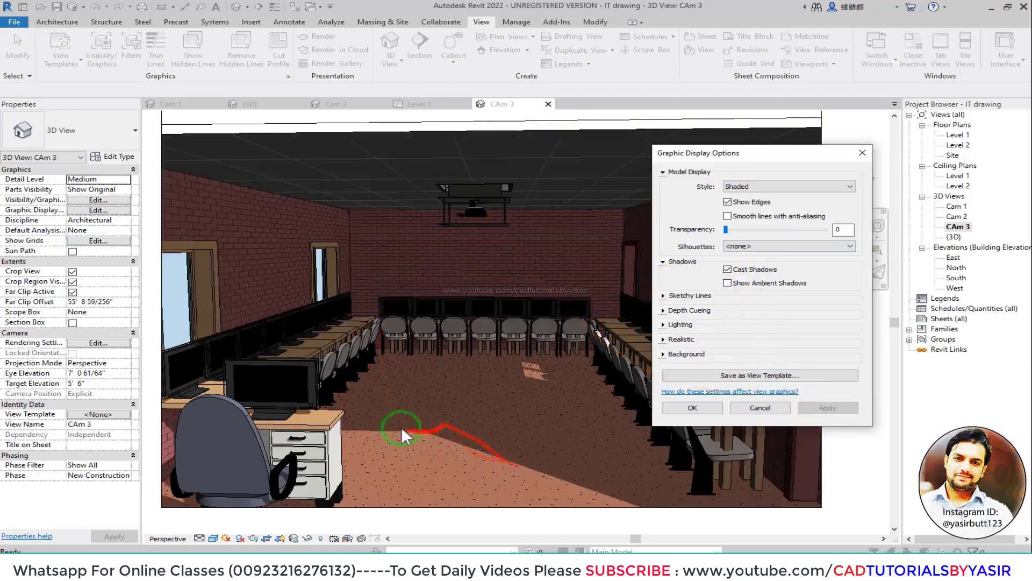
click(728, 269)
click(728, 283)
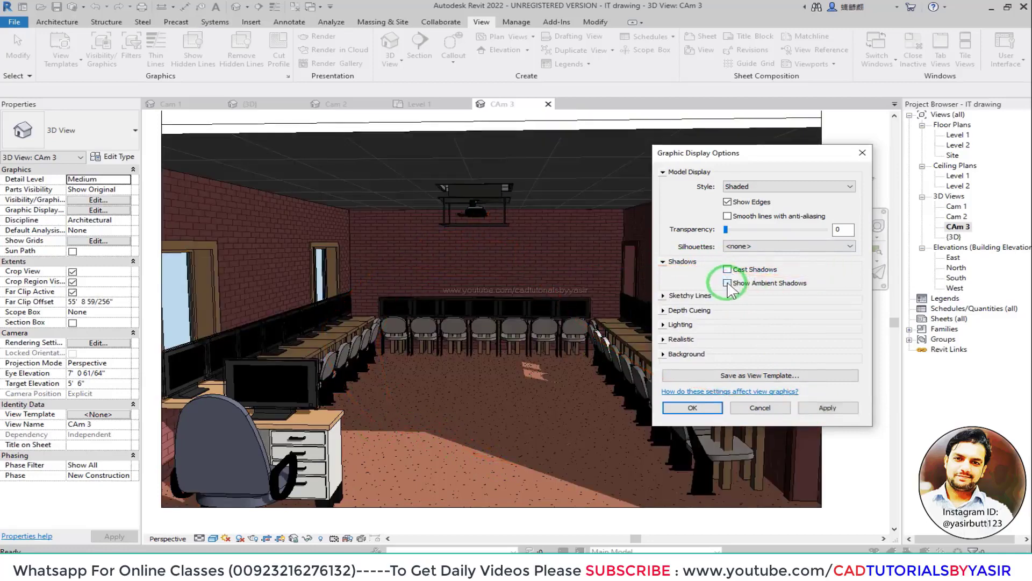
click(828, 408)
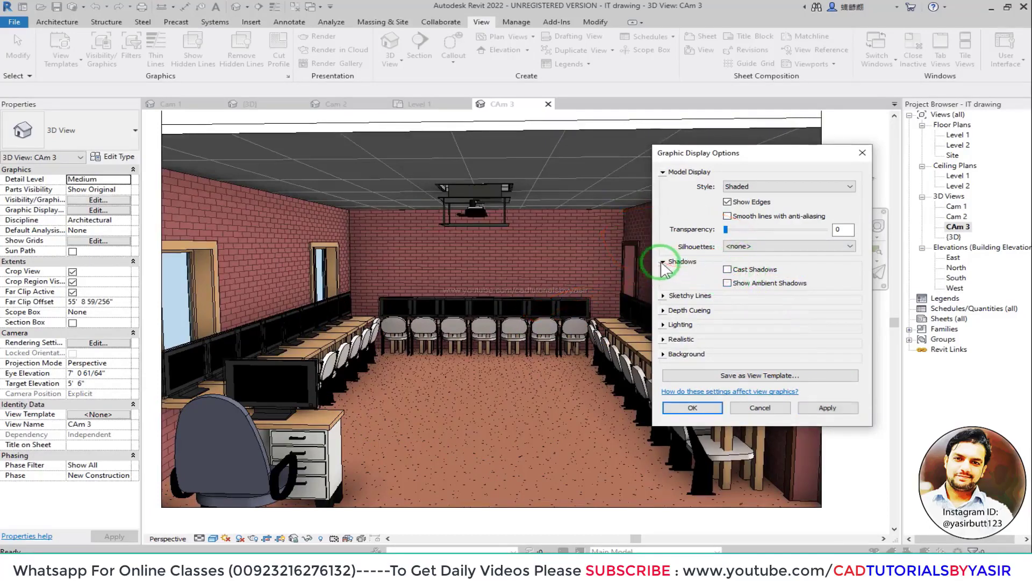
click(699, 263)
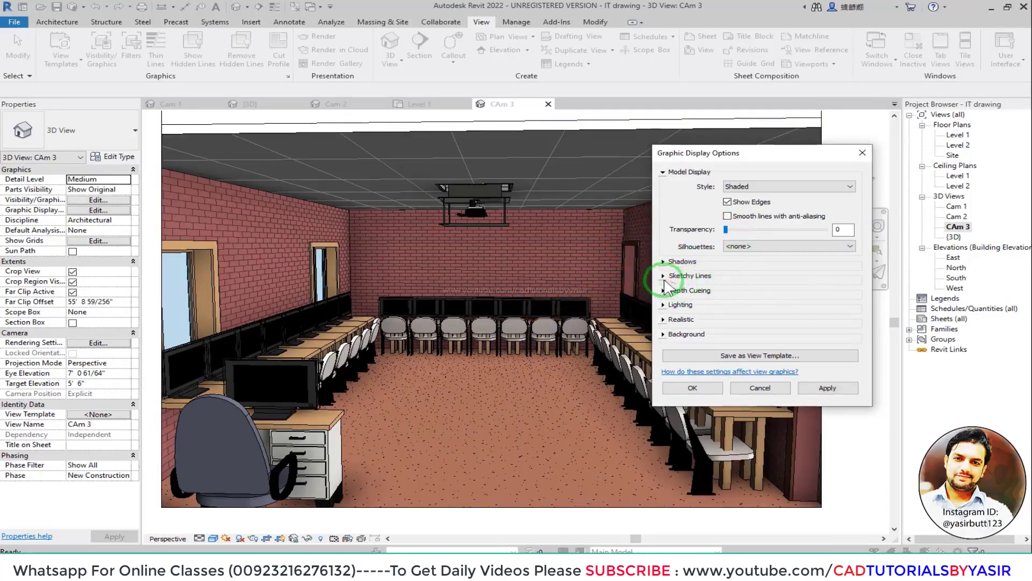
- Enable sketchy lines for the CAm 3 view and apply a jitter of 3
click(665, 278)
click(827, 427)
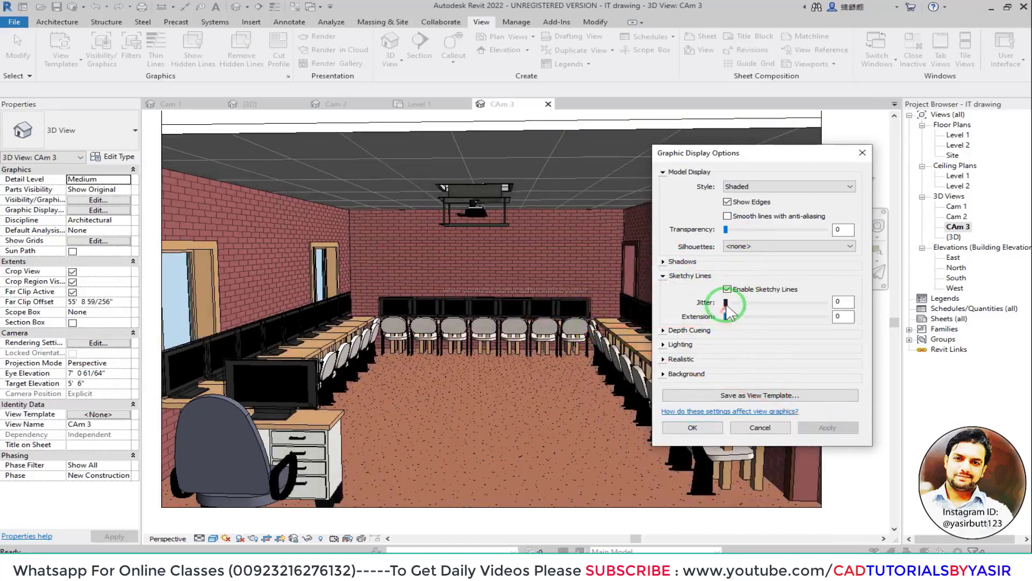
click(815, 427)
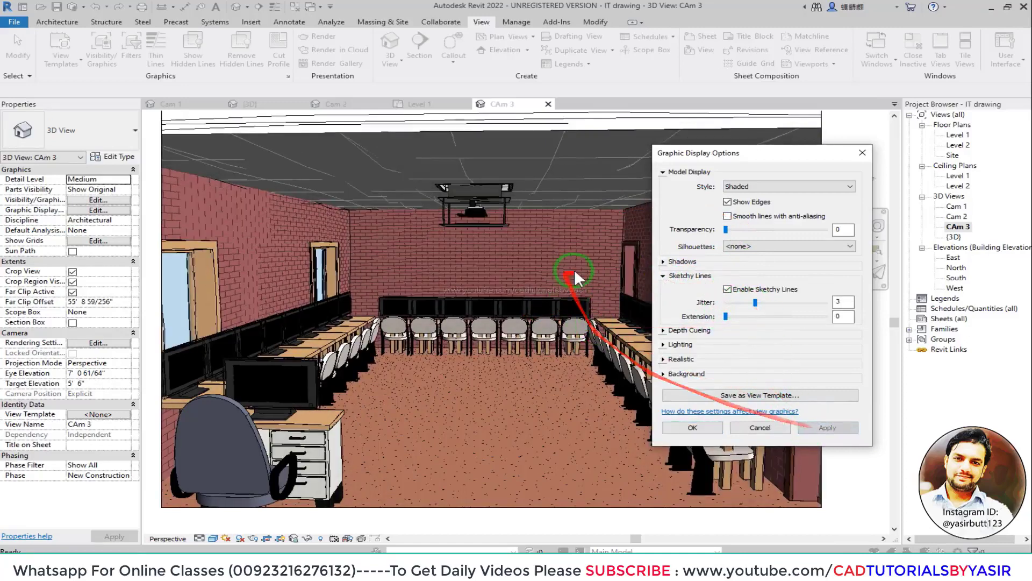
- Try disabling the sketchy lines and selecting the Realistic style, and discard these display changes
drag(755, 302, 732, 298)
click(727, 290)
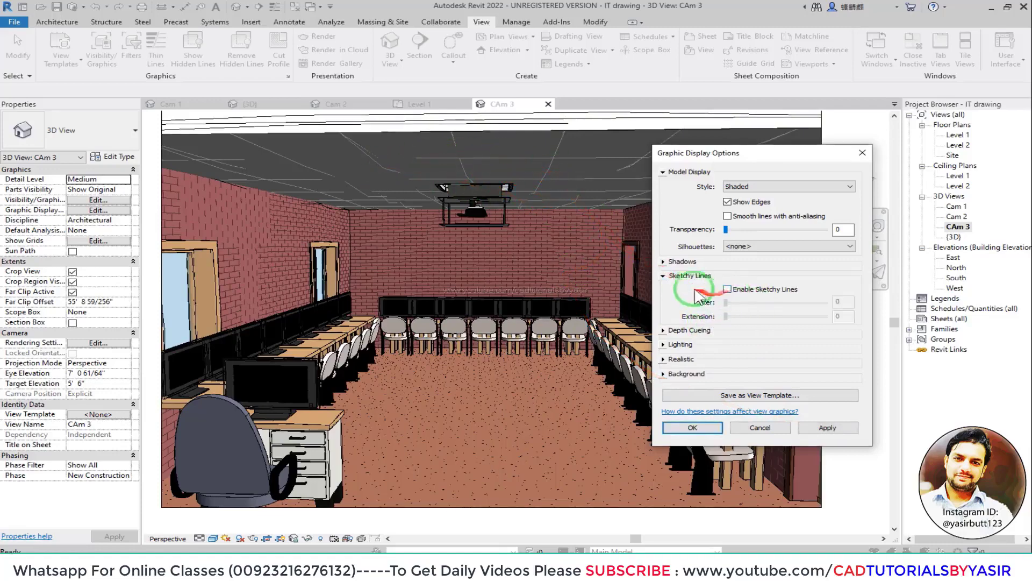
click(664, 276)
click(760, 189)
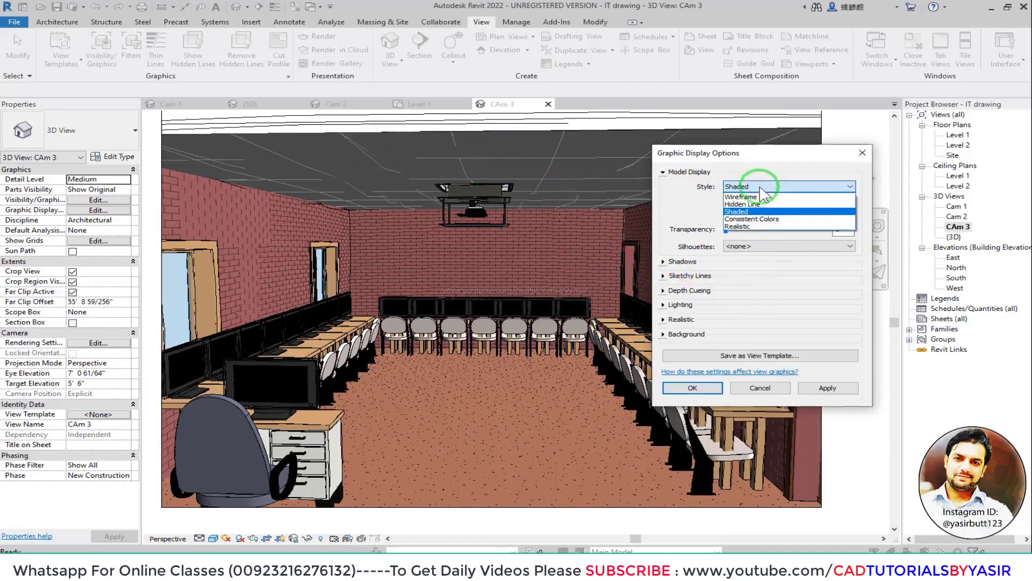
click(753, 226)
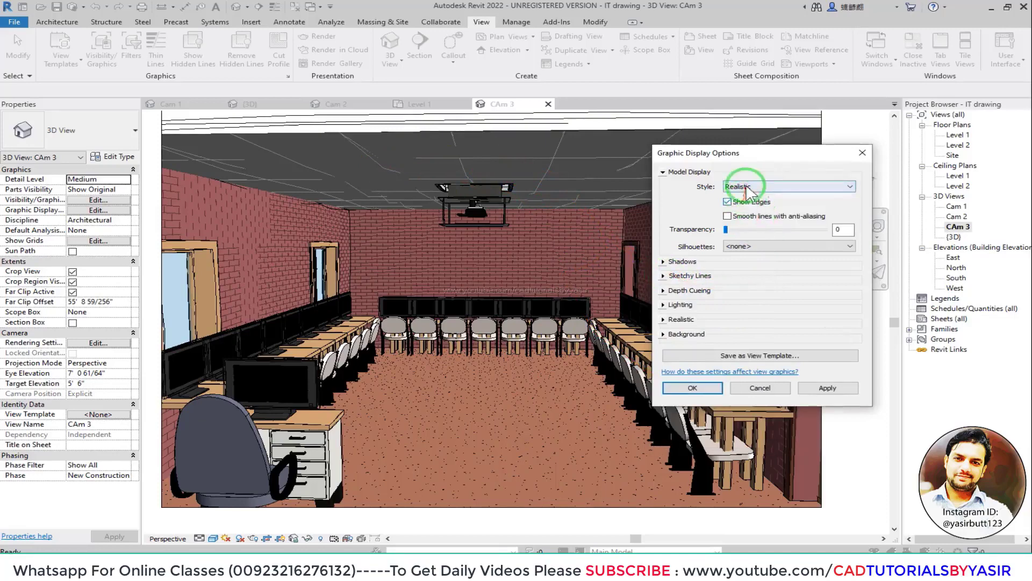
click(769, 389)
- Review the whole CAm 3 frame and the {3D} view of the building, and return to CAm 3
scroll(534, 347, down, 2)
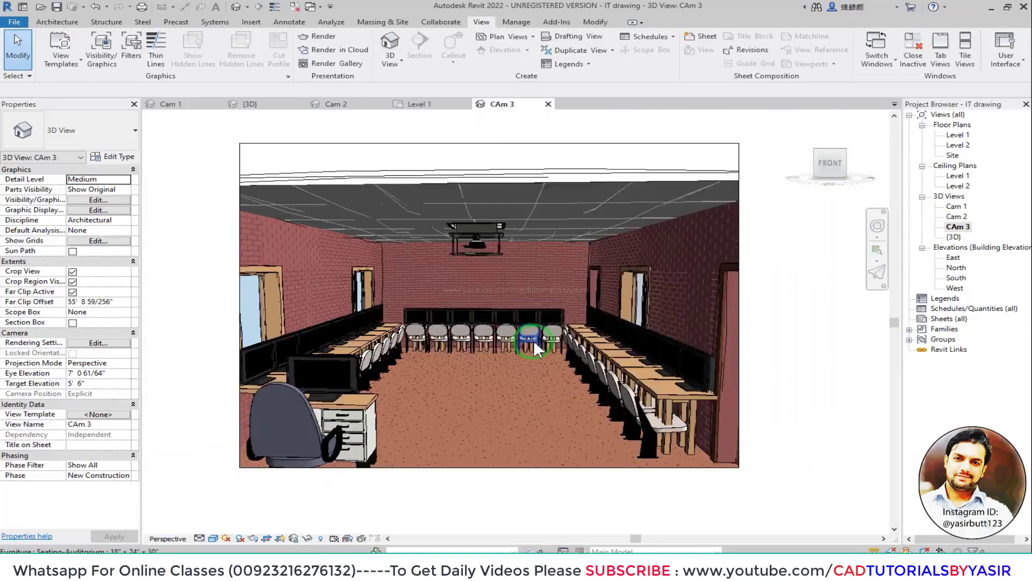
middle_drag(580, 339, 595, 327)
double_click(954, 239)
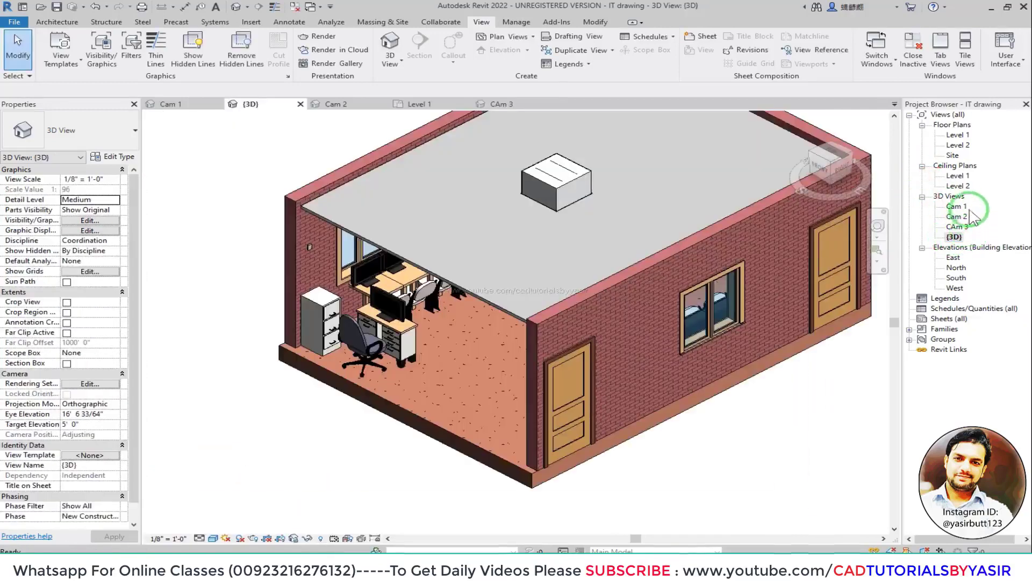
double_click(963, 226)
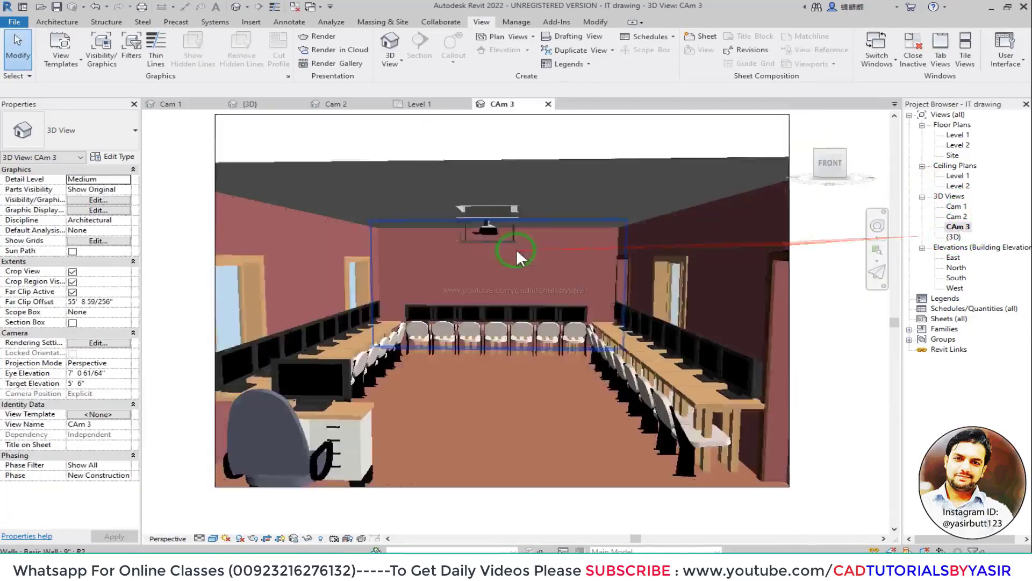